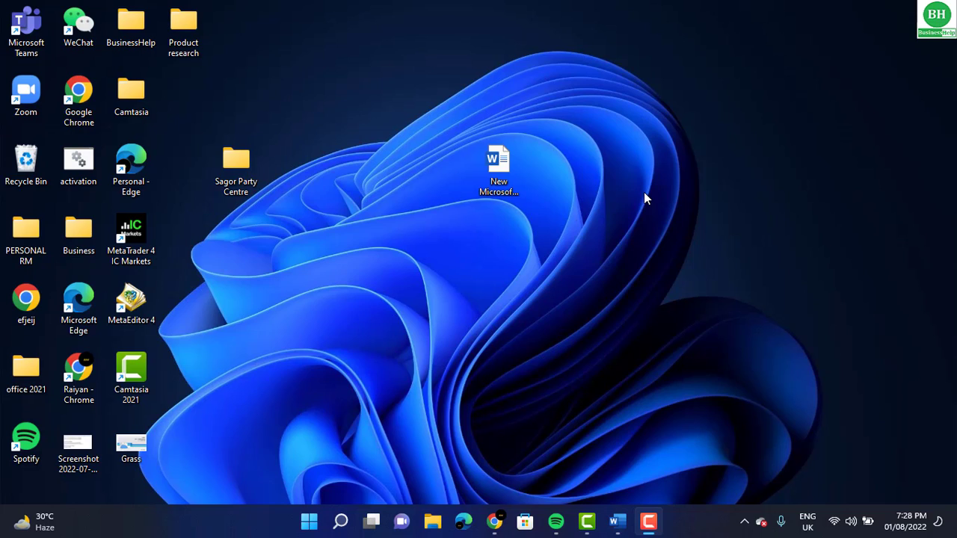
# Step: Open the Gigs page of the Fiverr seller account and start creating a new gig
pyautogui.press('super+d')
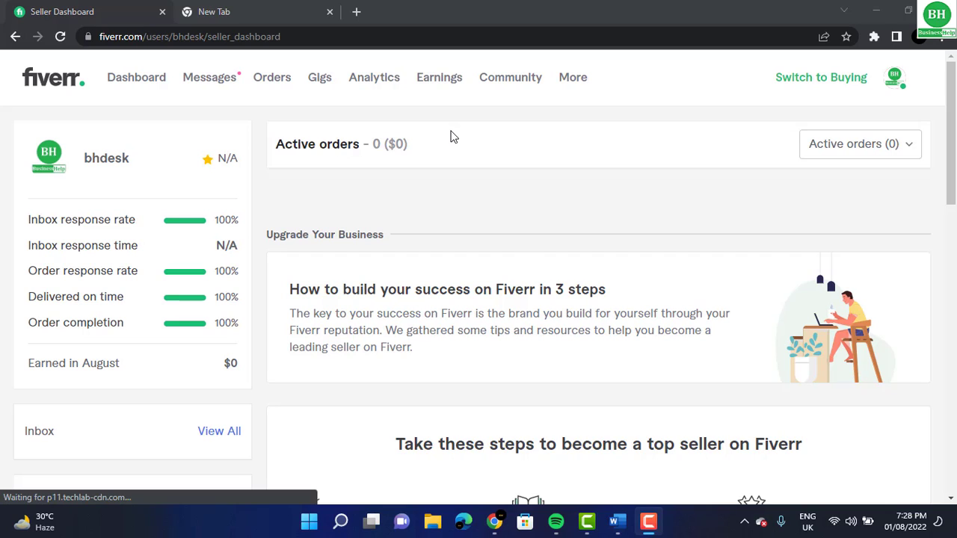
pyautogui.click(323, 80)
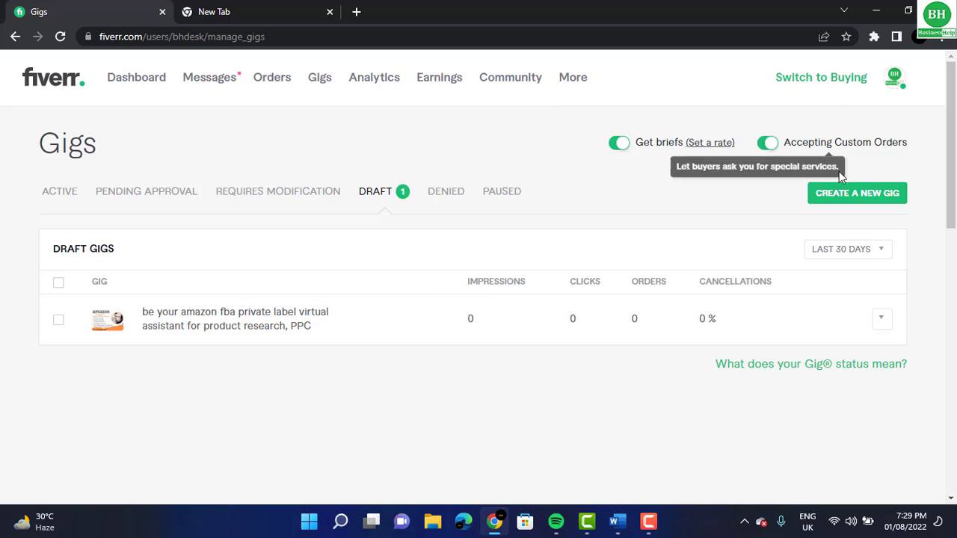
pyautogui.click(854, 209)
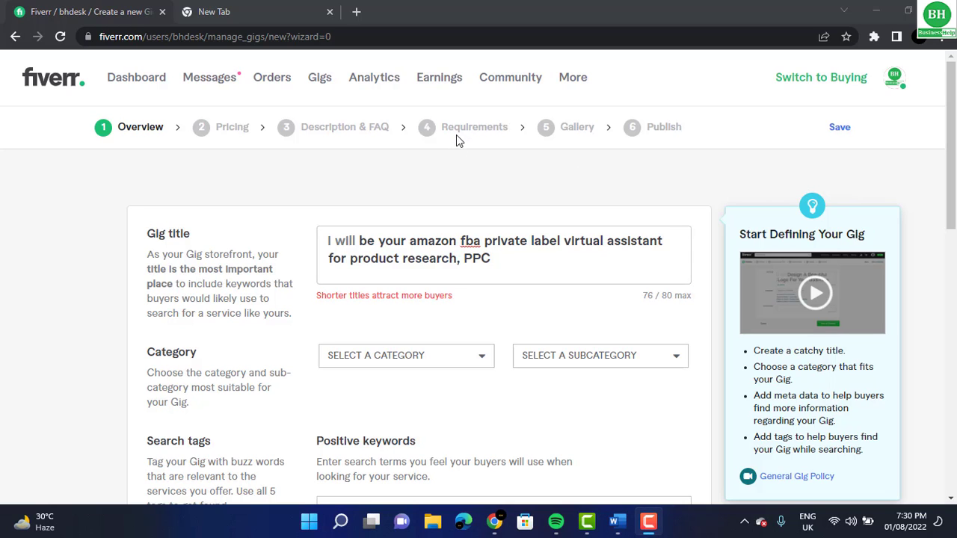
# Step: Set the gig's category to Business and its subcategory to E-Commerce Management
pyautogui.click(464, 359)
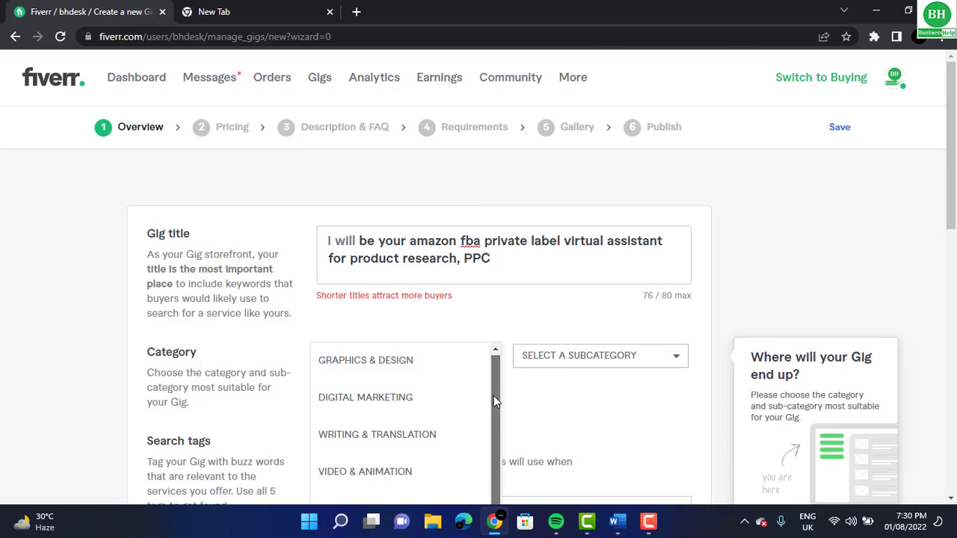
pyautogui.moveTo(493, 396); pyautogui.dragTo(494, 460)
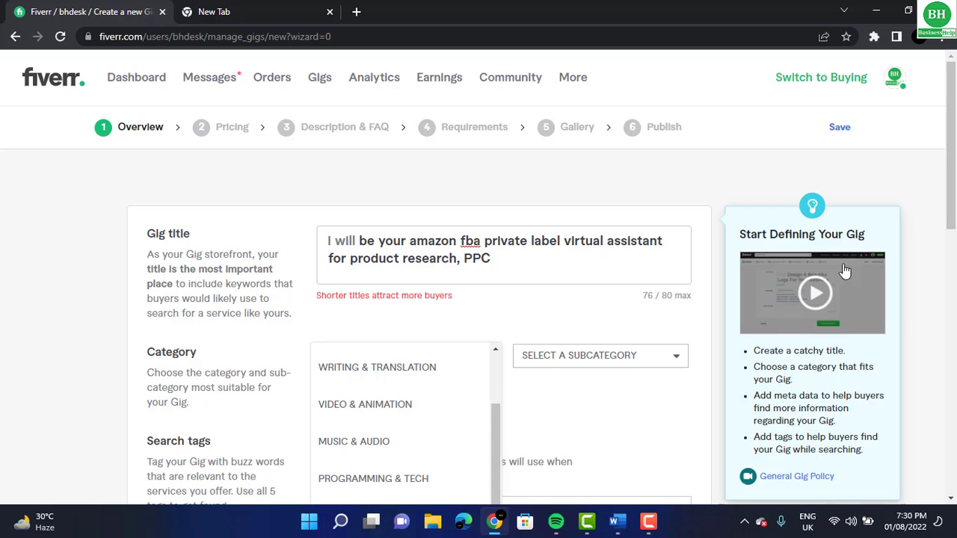
pyautogui.moveTo(952, 241); pyautogui.dragTo(952, 274)
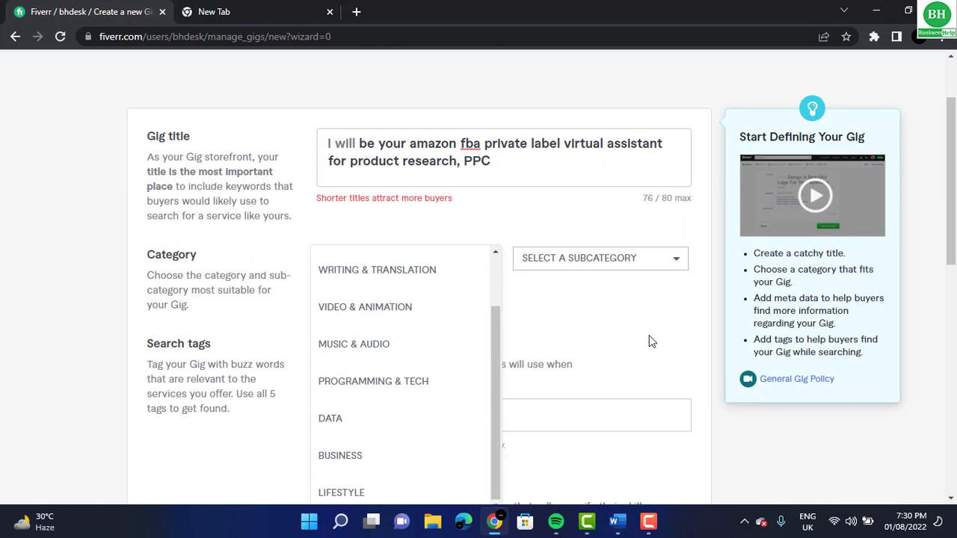
pyautogui.click(430, 458)
pyautogui.click(574, 259)
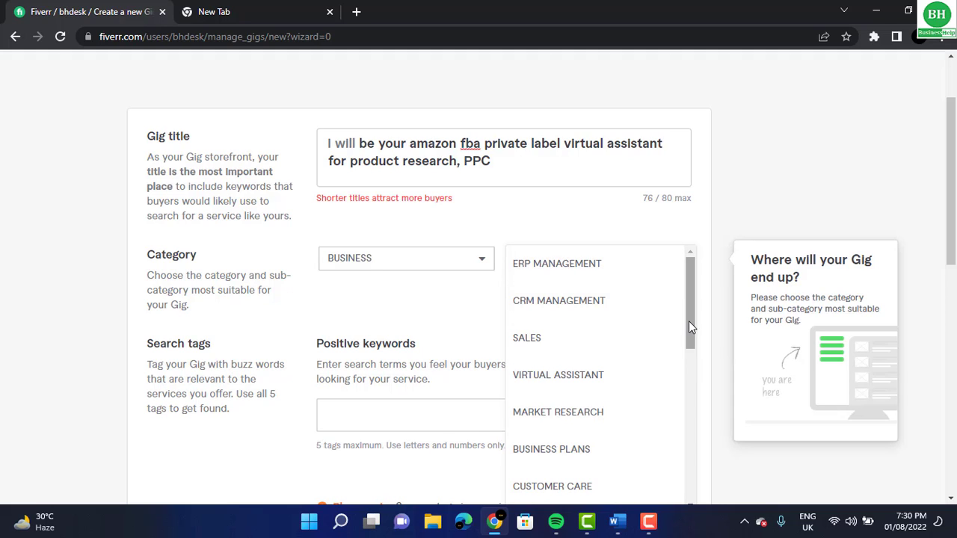
pyautogui.moveTo(688, 321); pyautogui.dragTo(688, 344)
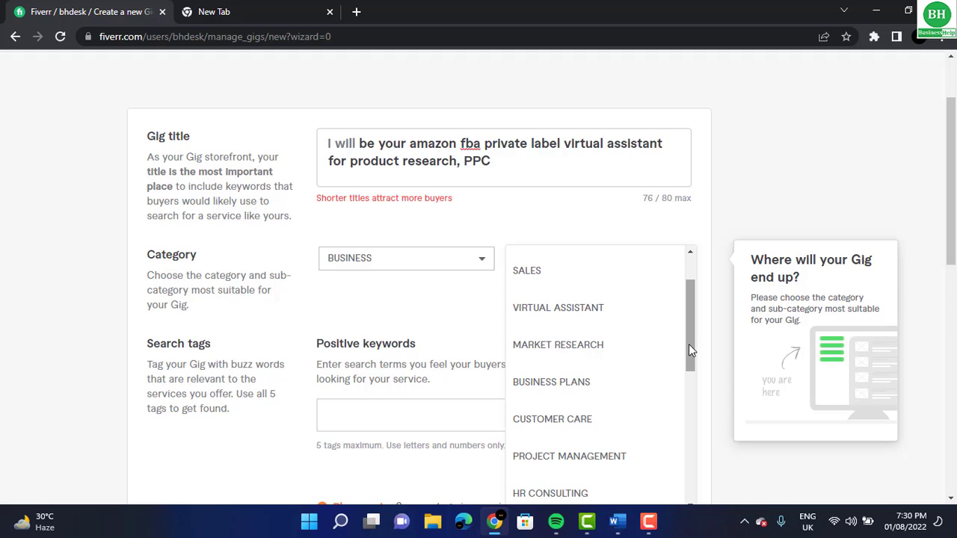
pyautogui.moveTo(689, 344); pyautogui.dragTo(687, 391)
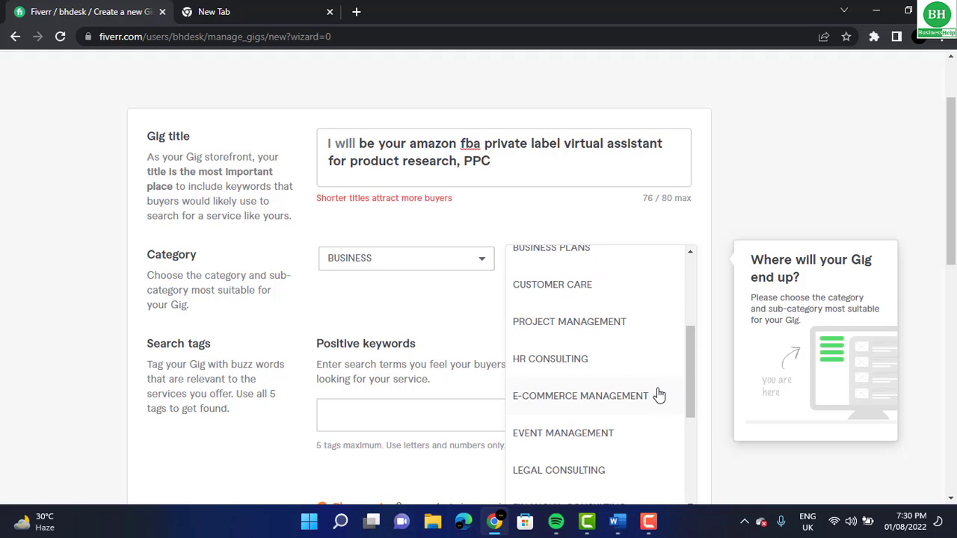
pyautogui.click(657, 394)
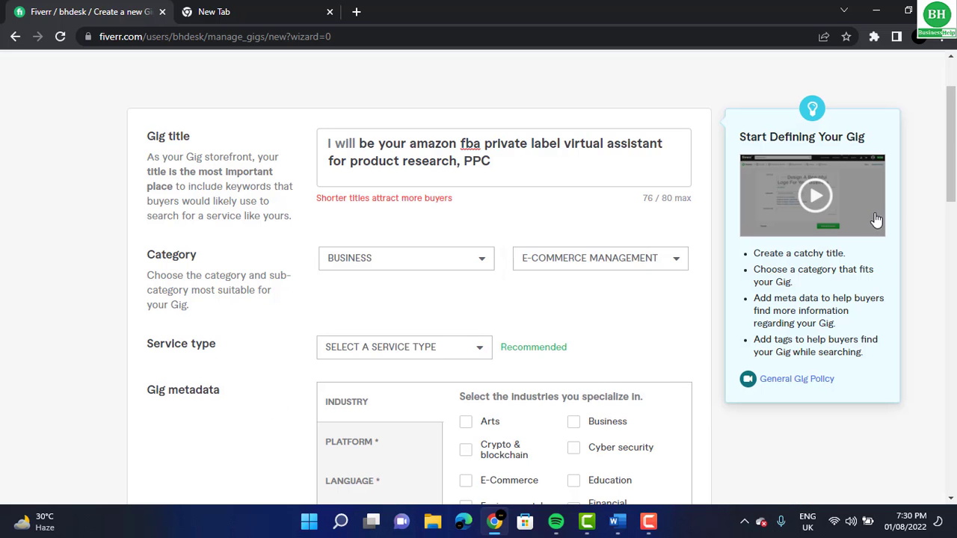
pyautogui.moveTo(953, 200); pyautogui.dragTo(953, 240)
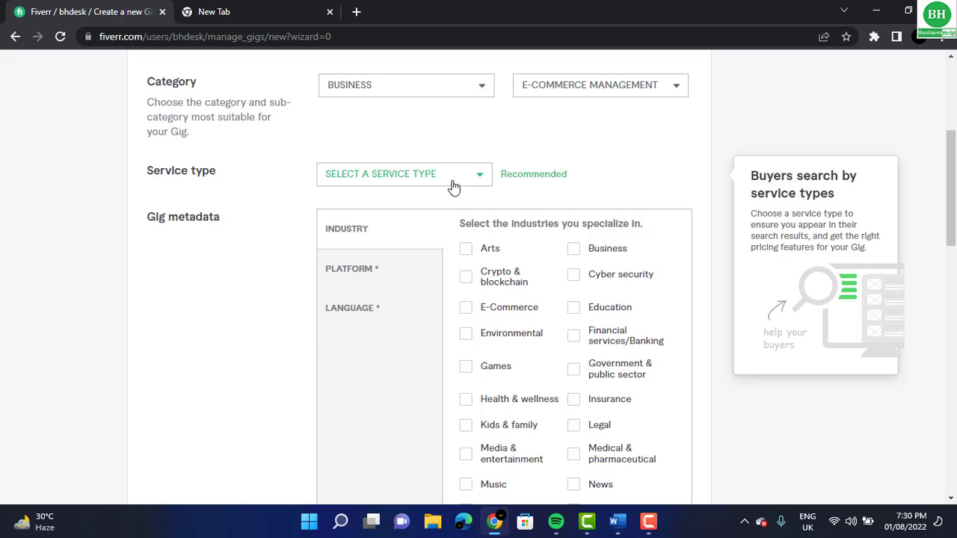
pyautogui.click(454, 186)
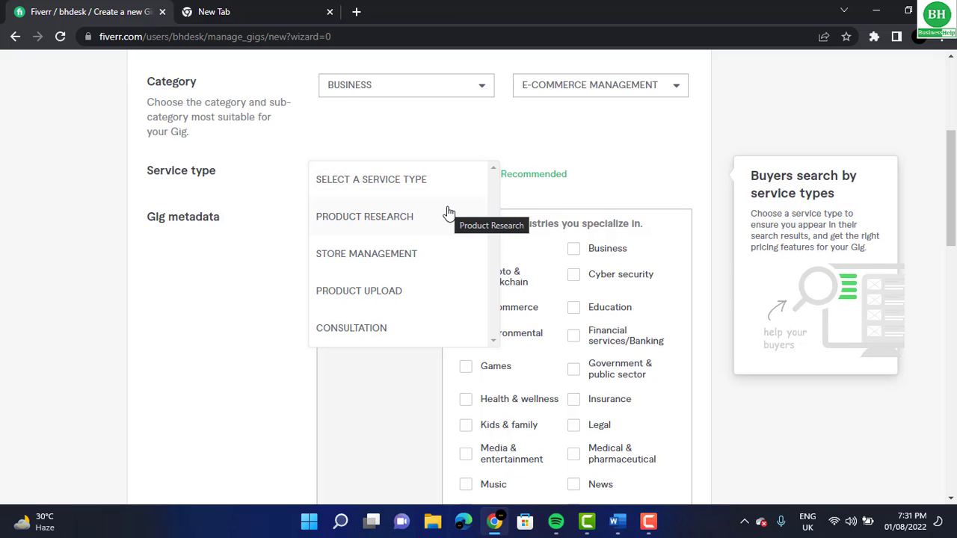
pyautogui.click(539, 185)
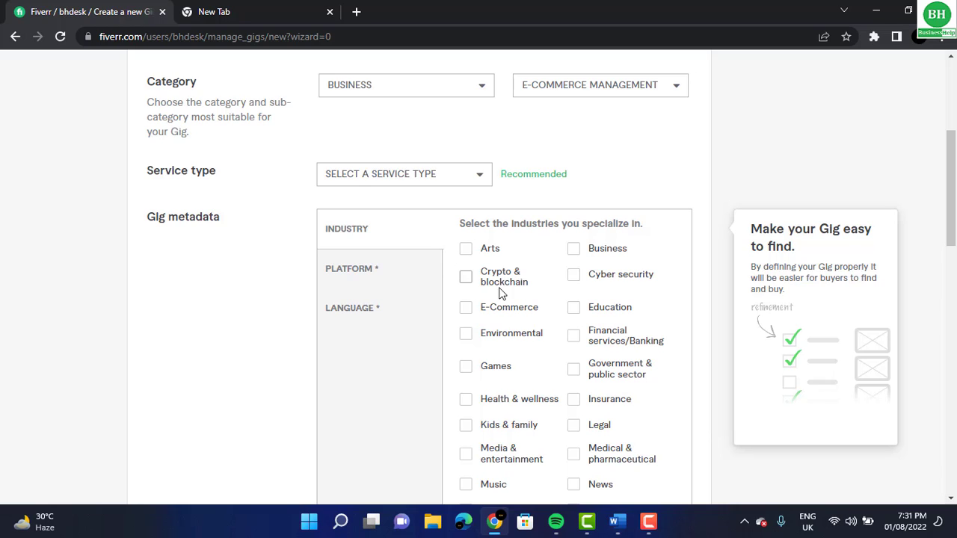
# Step: Set the gig metadata to the E-Commerce industry, the Amazon platform and English as the working language
pyautogui.click(469, 308)
pyautogui.click(404, 269)
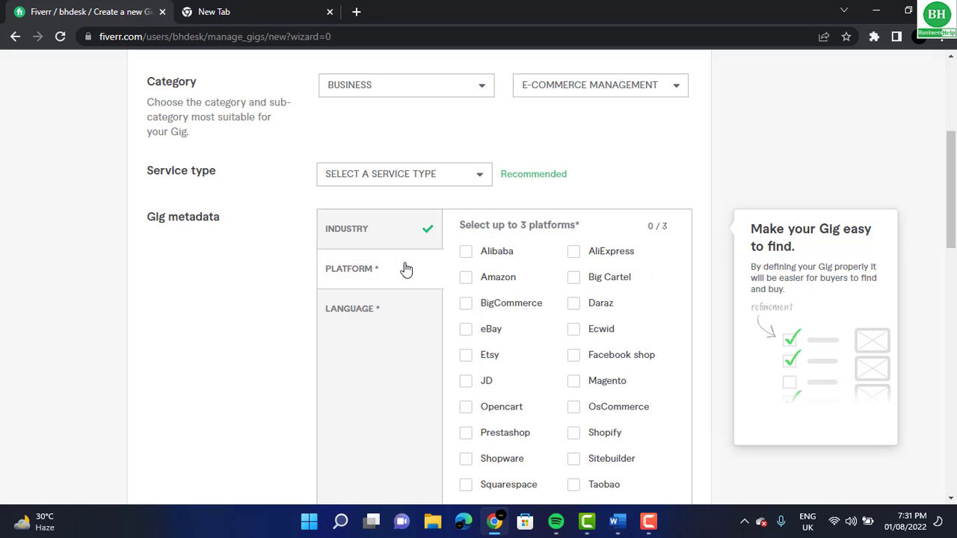
pyautogui.click(465, 277)
pyautogui.click(386, 317)
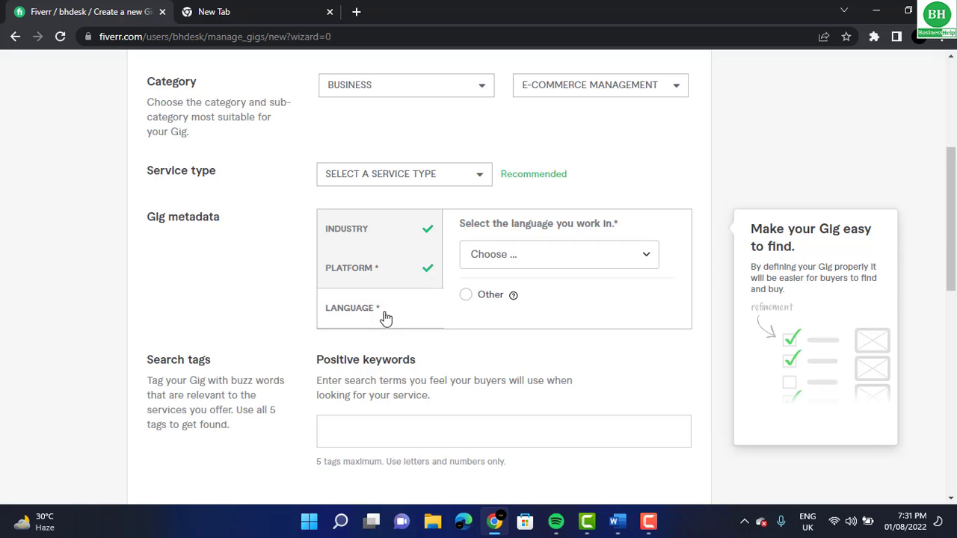
pyautogui.click(492, 260)
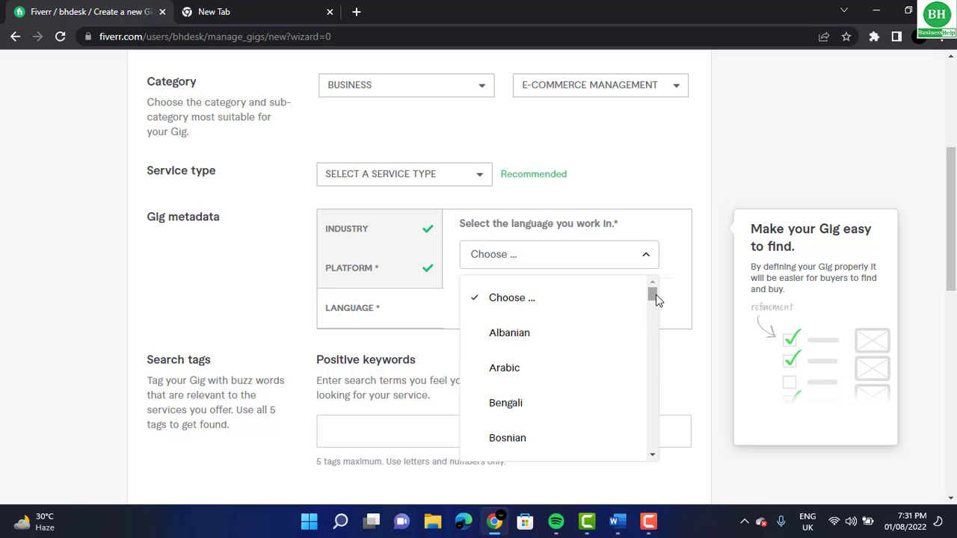
pyautogui.moveTo(655, 297); pyautogui.dragTo(647, 335)
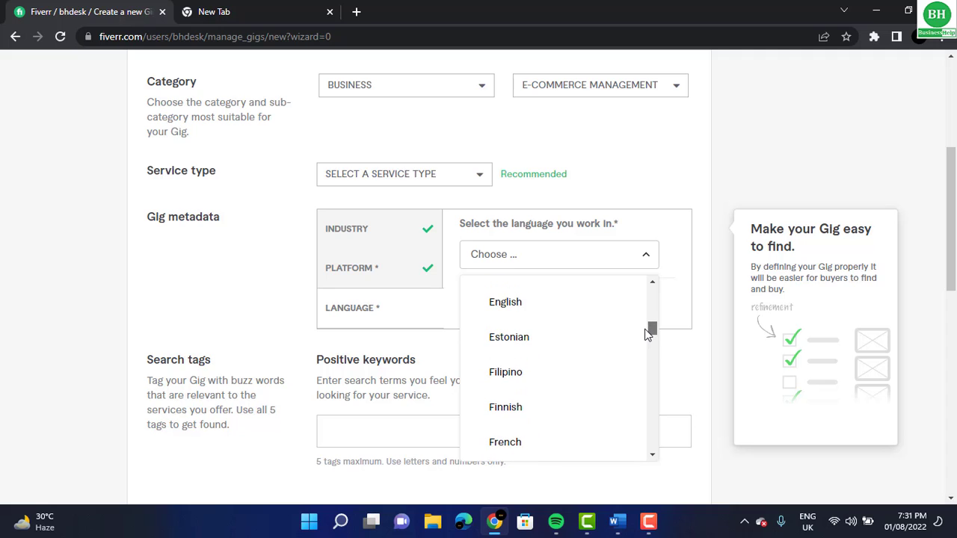
pyautogui.click(595, 298)
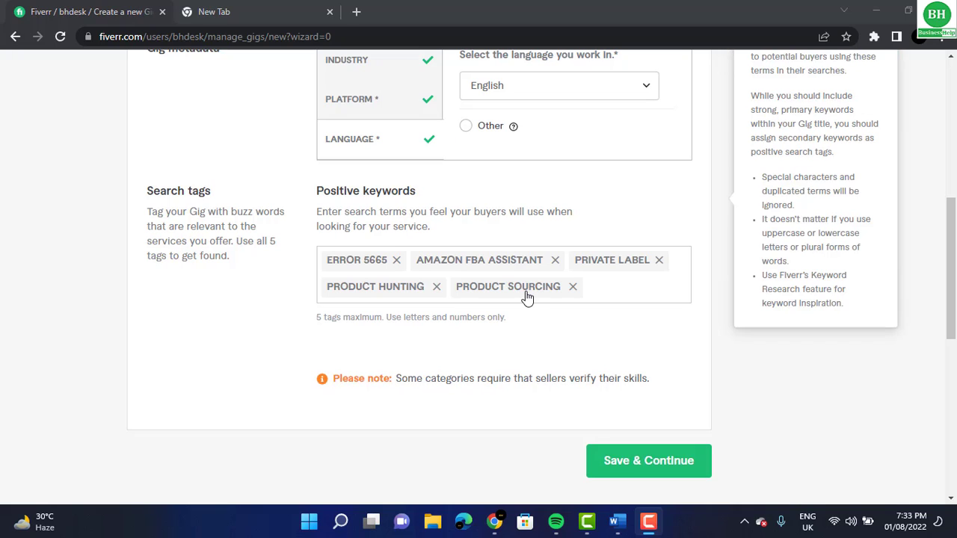
# Step: Save the gig overview and enable the Basic, Standard and Premium packages for its pricing
pyautogui.click(654, 464)
pyautogui.click(655, 463)
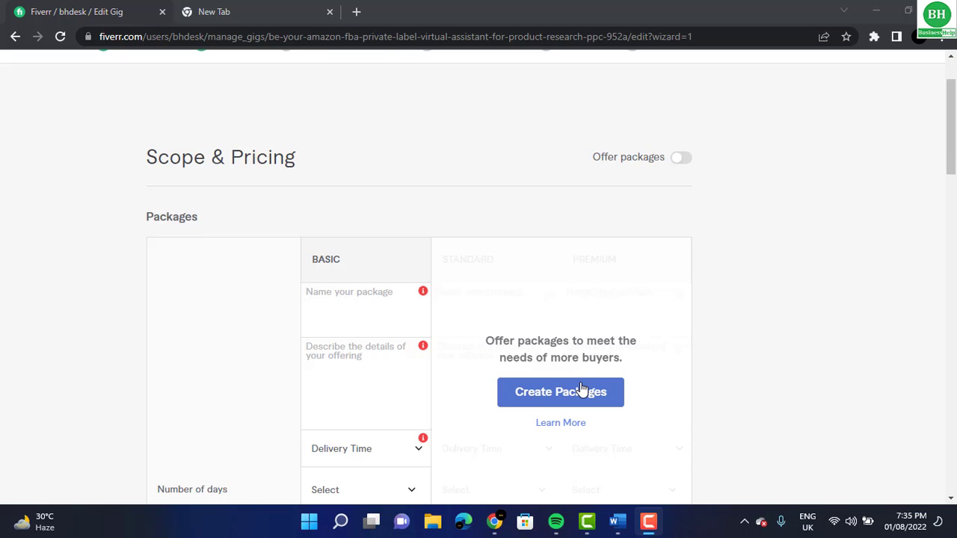
pyautogui.moveTo(679, 167)
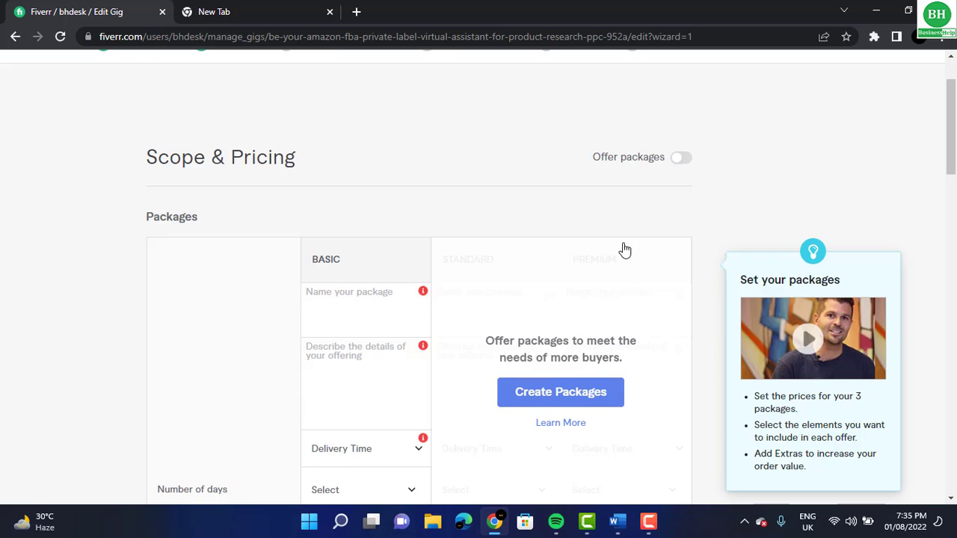
pyautogui.click(574, 392)
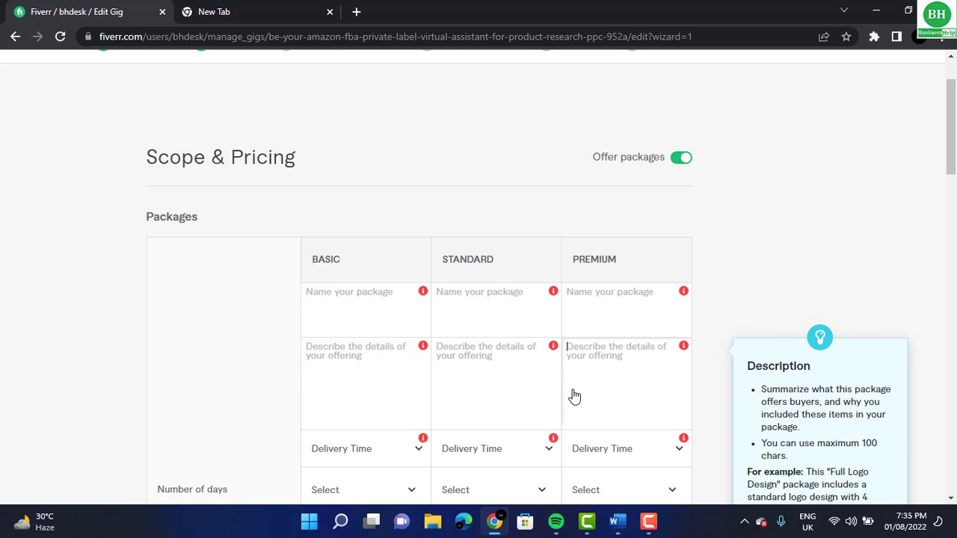
# Step: Enter Basic as the name of the first package
pyautogui.scroll(-2, 953, 180)
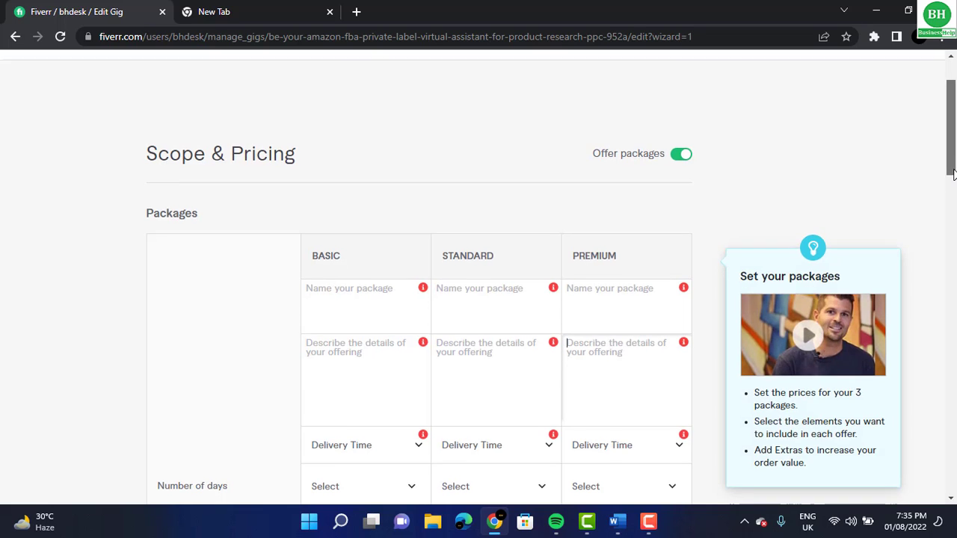
pyautogui.moveTo(953, 183); pyautogui.dragTo(953, 191)
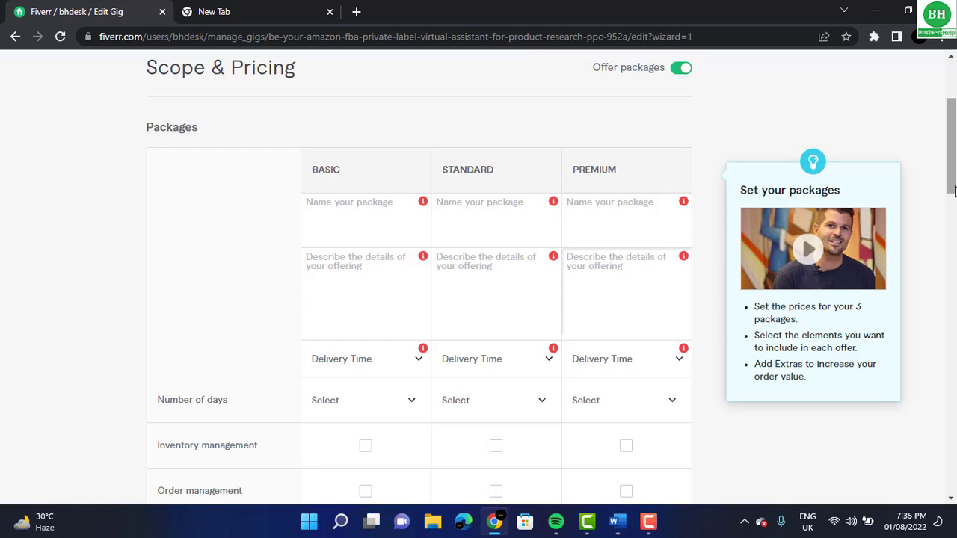
pyautogui.click(381, 202)
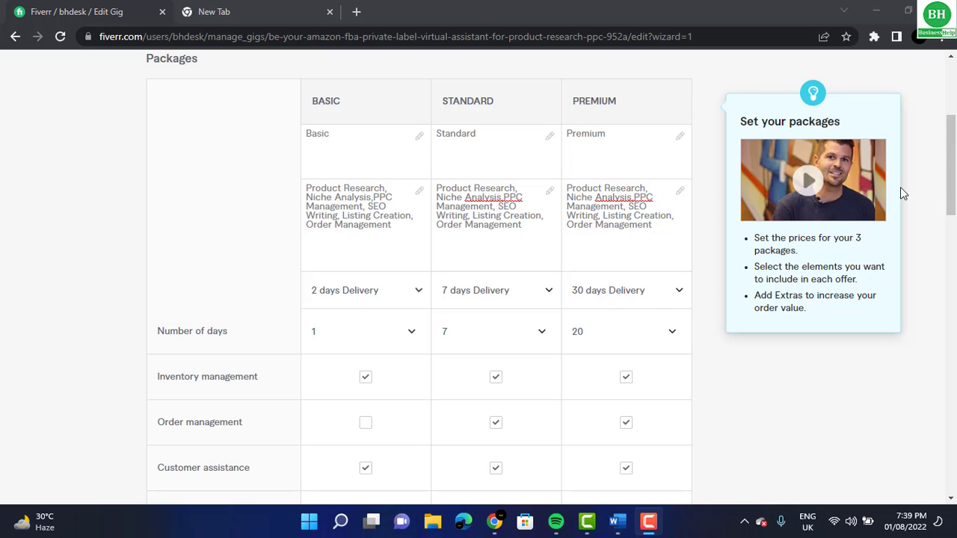
# Step: Check the package inclusions and prices, and save the pricing without adding extra services
pyautogui.click(954, 181)
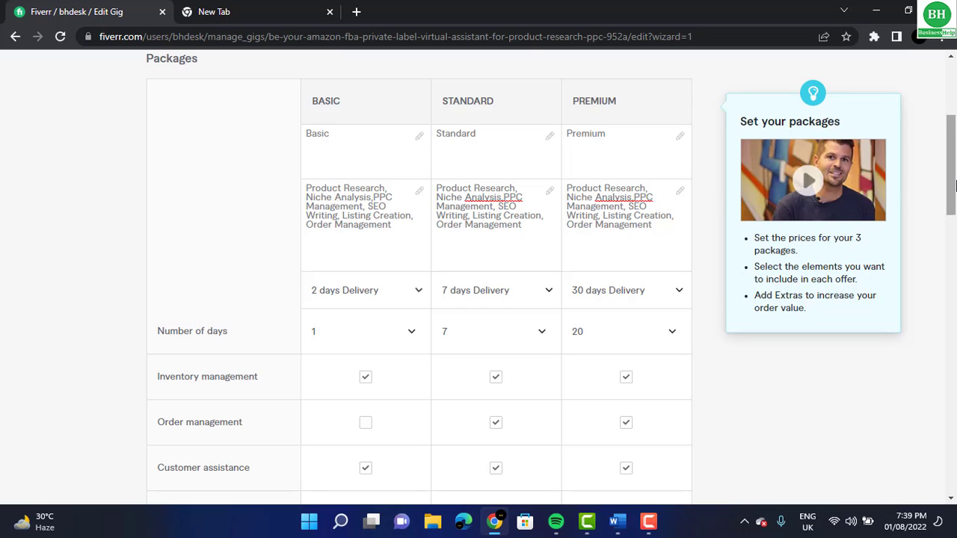
pyautogui.moveTo(954, 181); pyautogui.dragTo(953, 276)
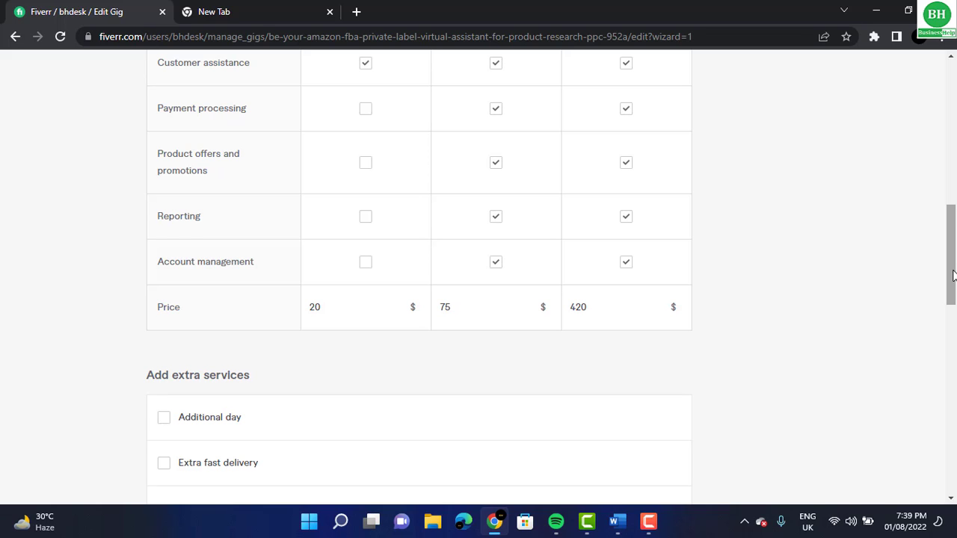
pyautogui.scroll(3, 954, 276)
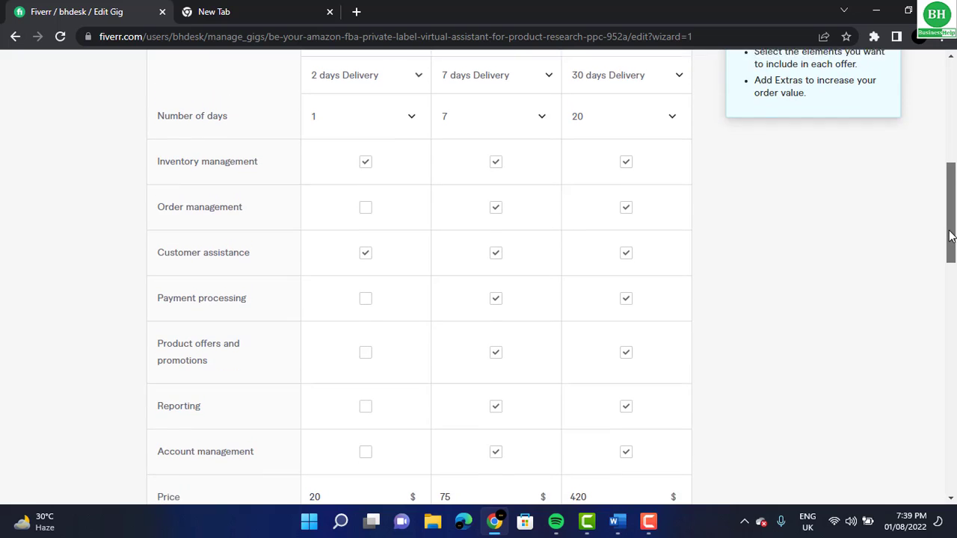
pyautogui.moveTo(614, 281)
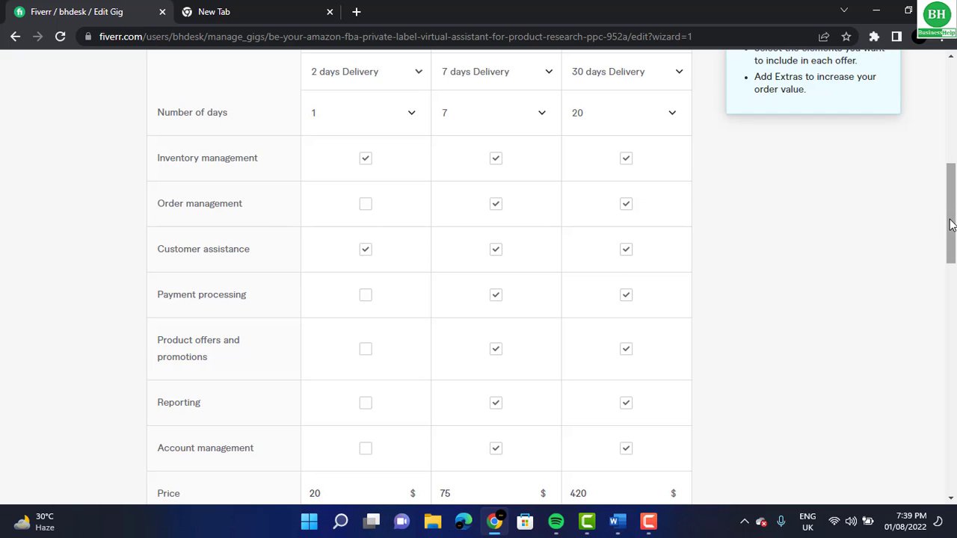
pyautogui.moveTo(951, 226); pyautogui.dragTo(948, 337)
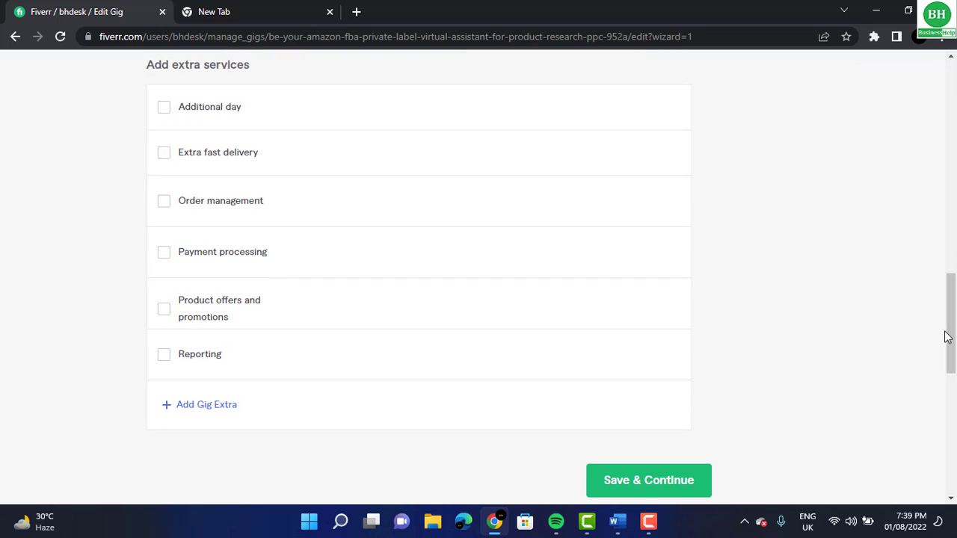
pyautogui.click(654, 482)
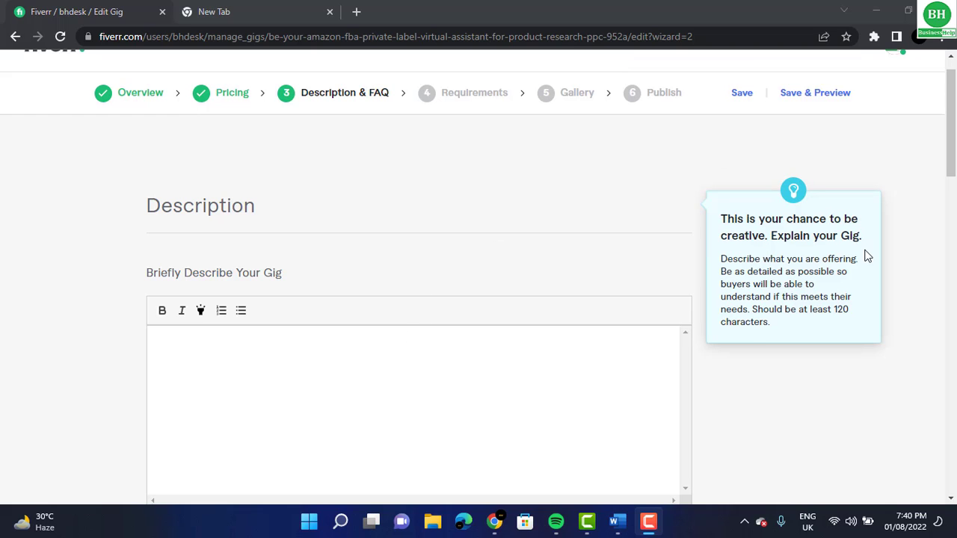
# Step: Save the gig description without adding FAQs and continue to the buyer requirements
pyautogui.moveTo(954, 162); pyautogui.dragTo(953, 181)
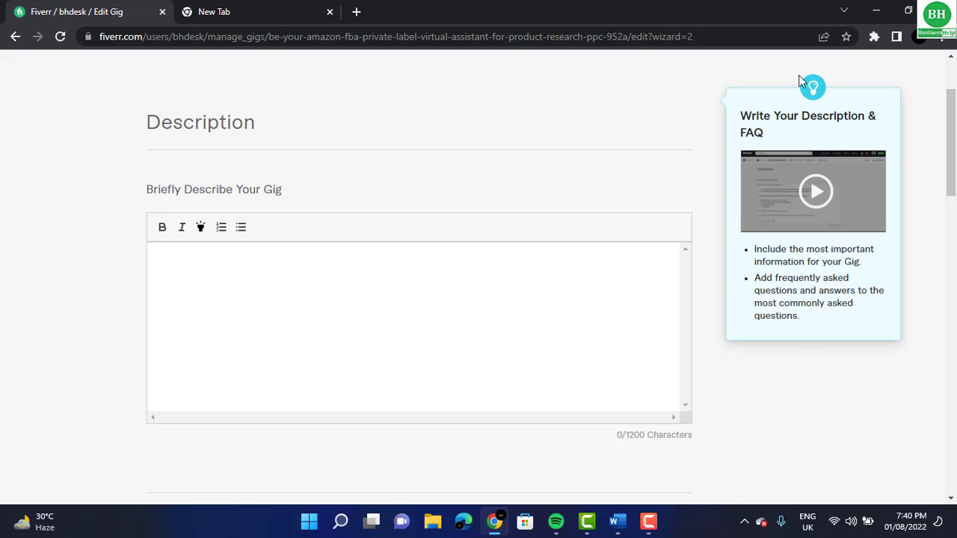
pyautogui.moveTo(666, 148)
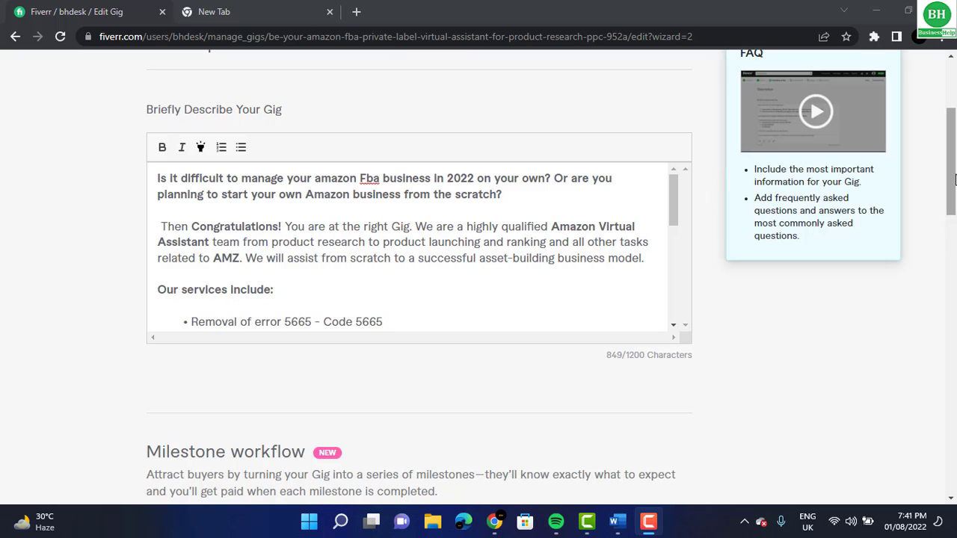
pyautogui.moveTo(951, 193); pyautogui.dragTo(953, 351)
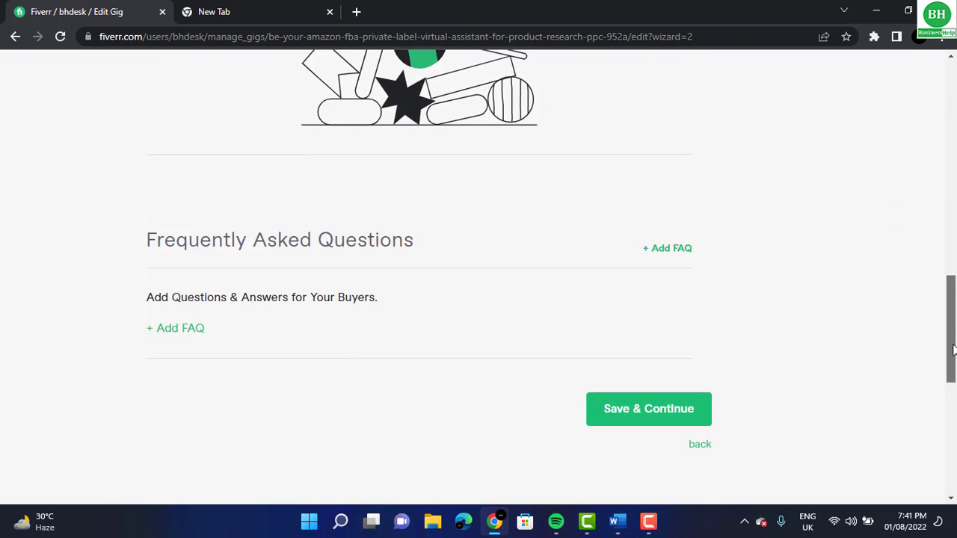
pyautogui.click(699, 401)
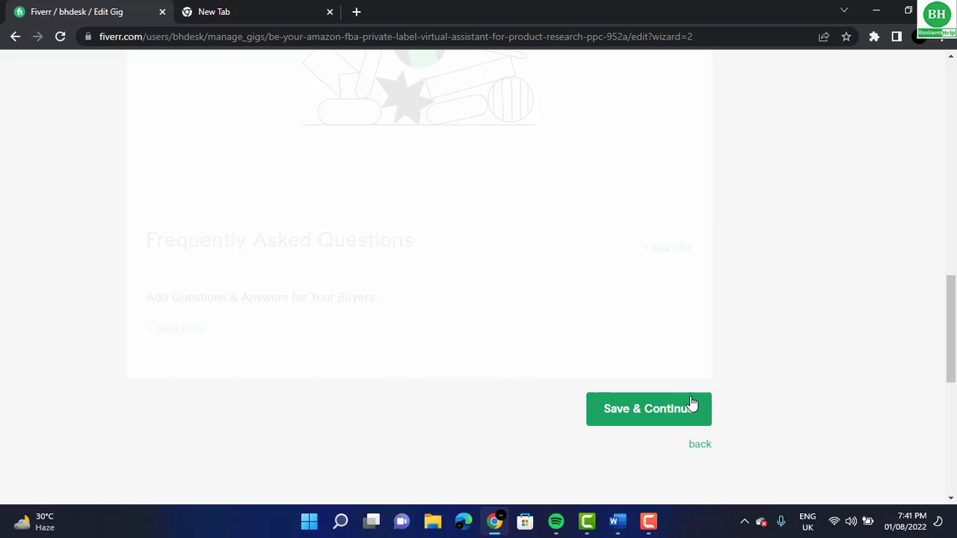
pyautogui.scroll(2, 691, 403)
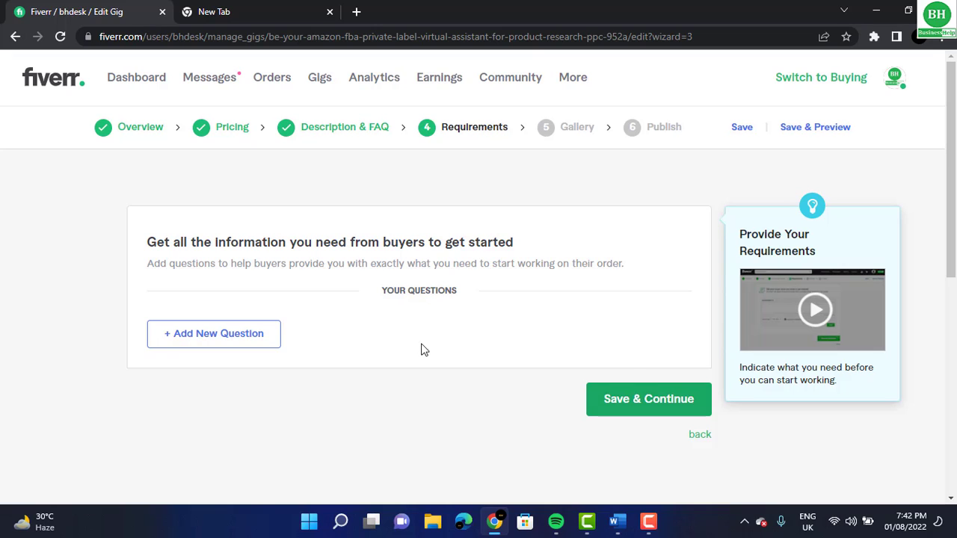
# Step: Add the required free-text question "Please give me a brief description about your requirements?" and save the buyer requirements
pyautogui.click(254, 341)
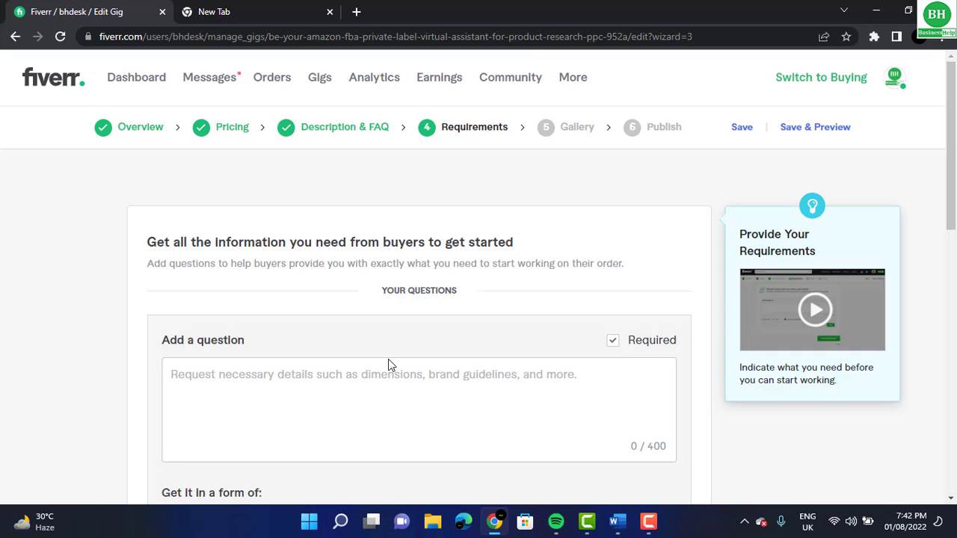
pyautogui.press('F9')
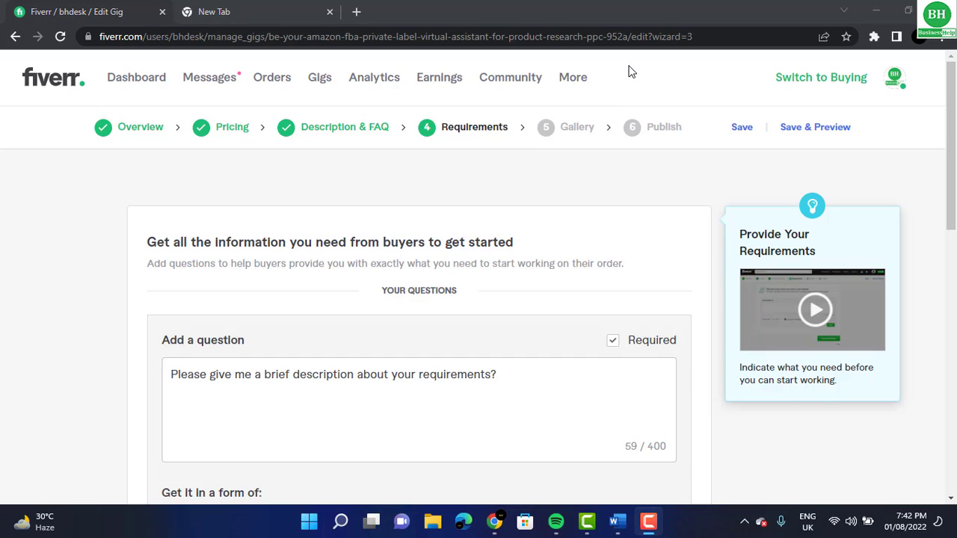
pyautogui.moveTo(954, 148); pyautogui.dragTo(954, 219)
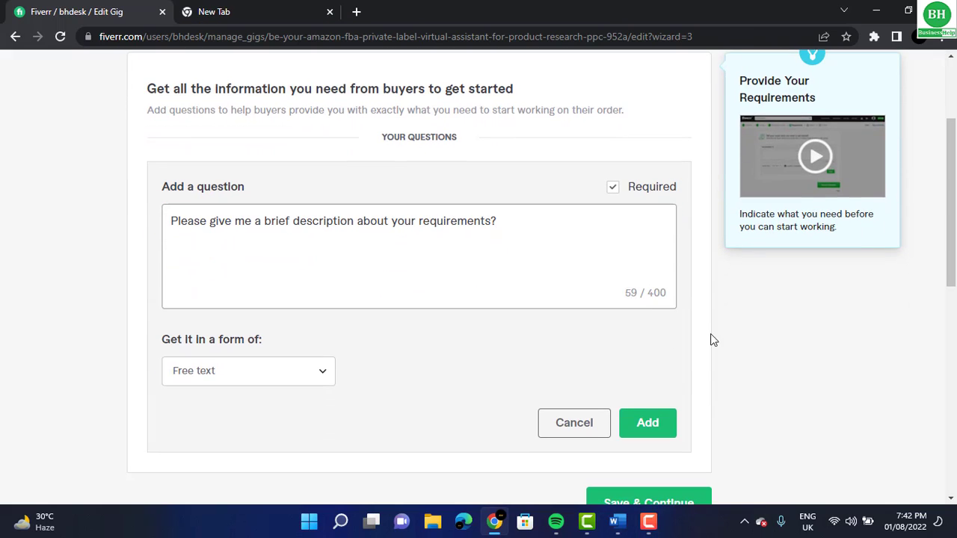
pyautogui.click(647, 423)
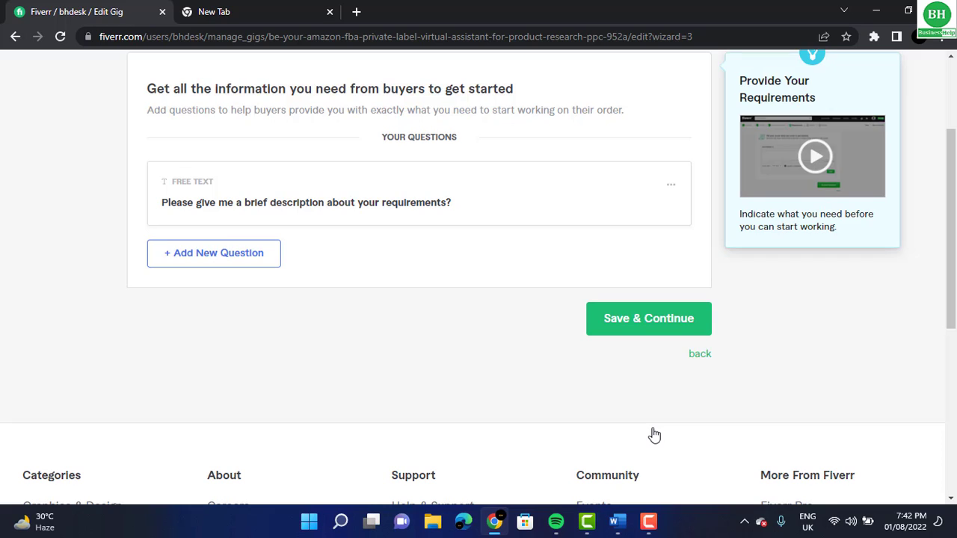
pyautogui.click(633, 333)
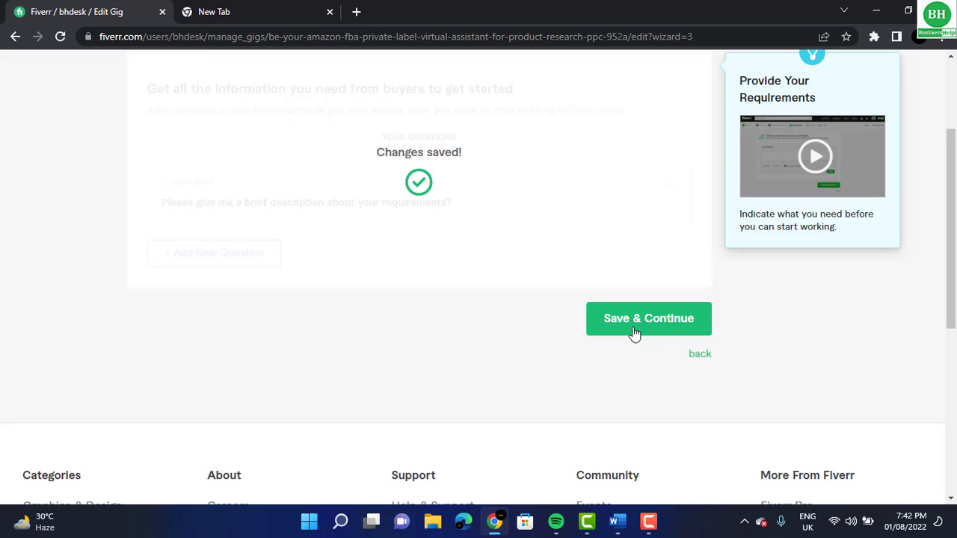
# Step: Add two Amazon virtual assistant images to the gig gallery and save it without a video or PDF documents
pyautogui.scroll(2, 634, 334)
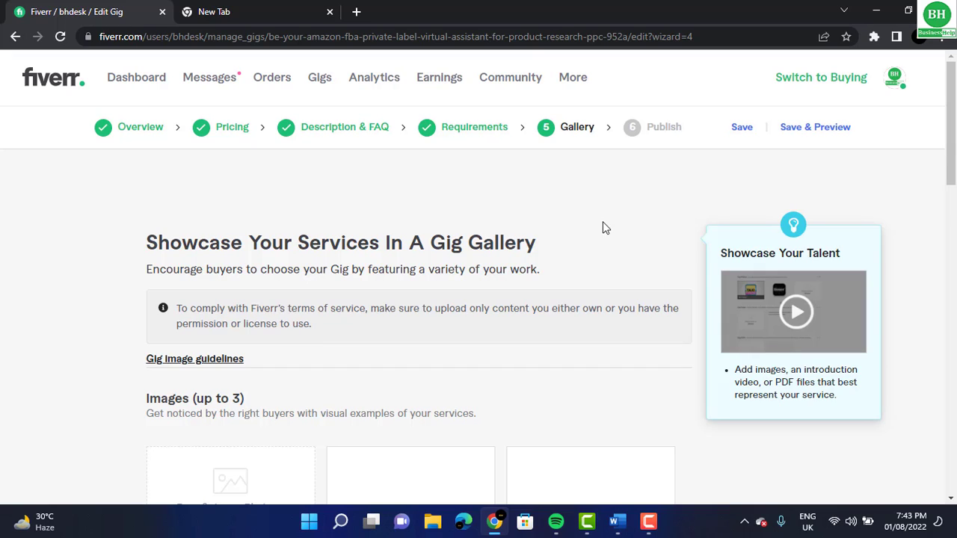
pyautogui.scroll(-2, 948, 170)
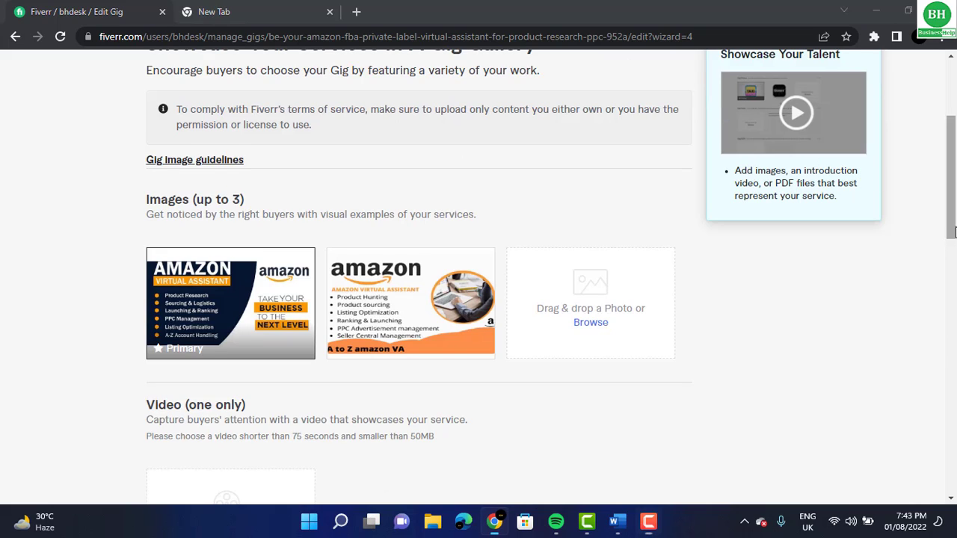
pyautogui.moveTo(948, 232); pyautogui.dragTo(948, 319)
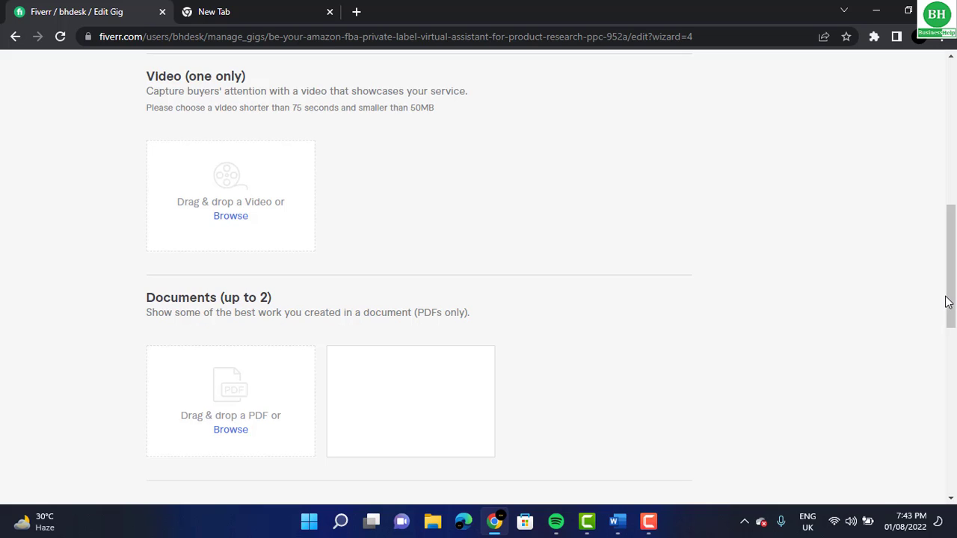
pyautogui.moveTo(945, 298); pyautogui.dragTo(949, 352)
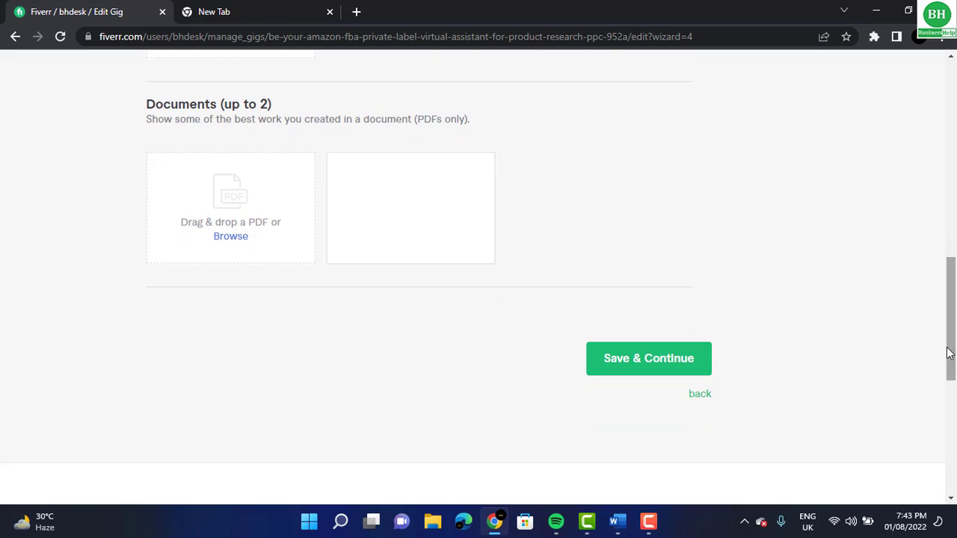
pyautogui.click(665, 356)
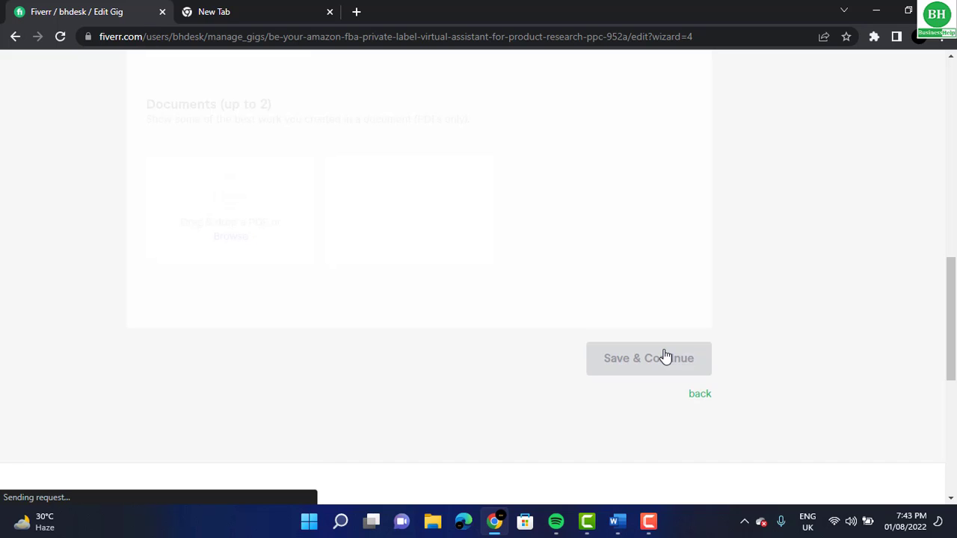